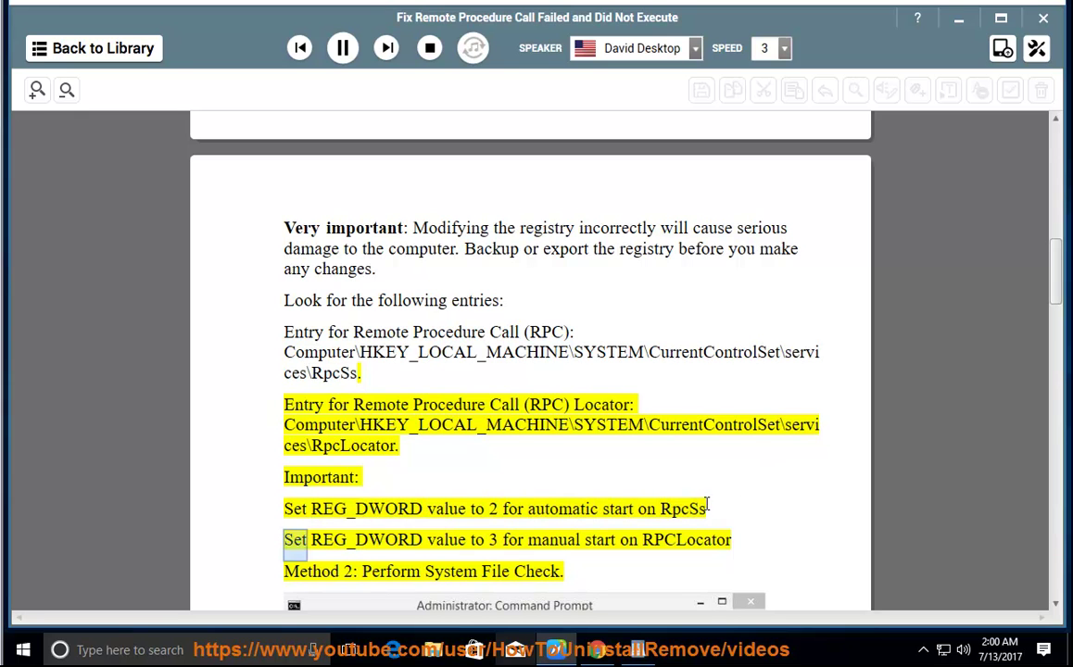
Pause the narration and scroll back up to the services.msc steps and services screenshot
click(343, 48)
scroll(593, 357, up, 4)
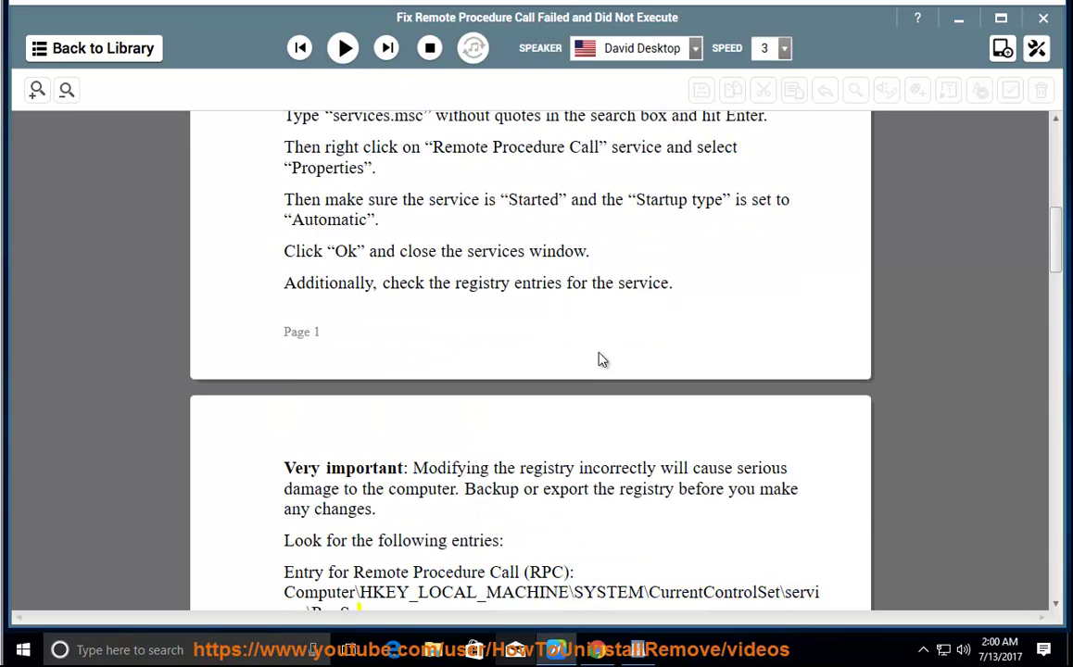
scroll(547, 330, up, 2)
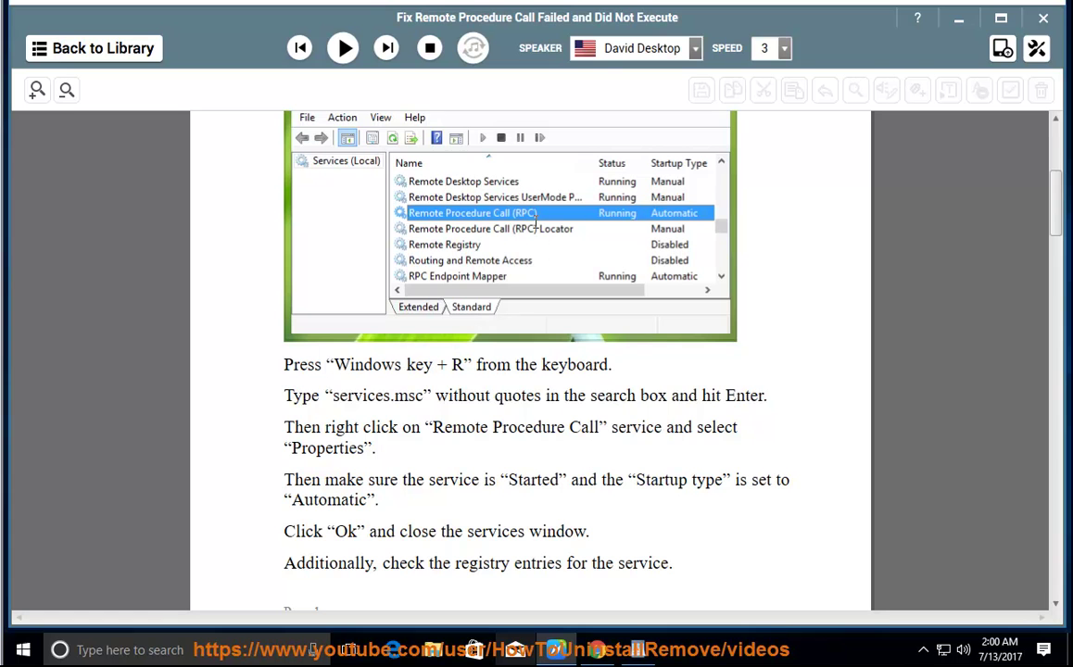
Open Computer Management via This PC's Manage option and show the Services list
click(958, 20)
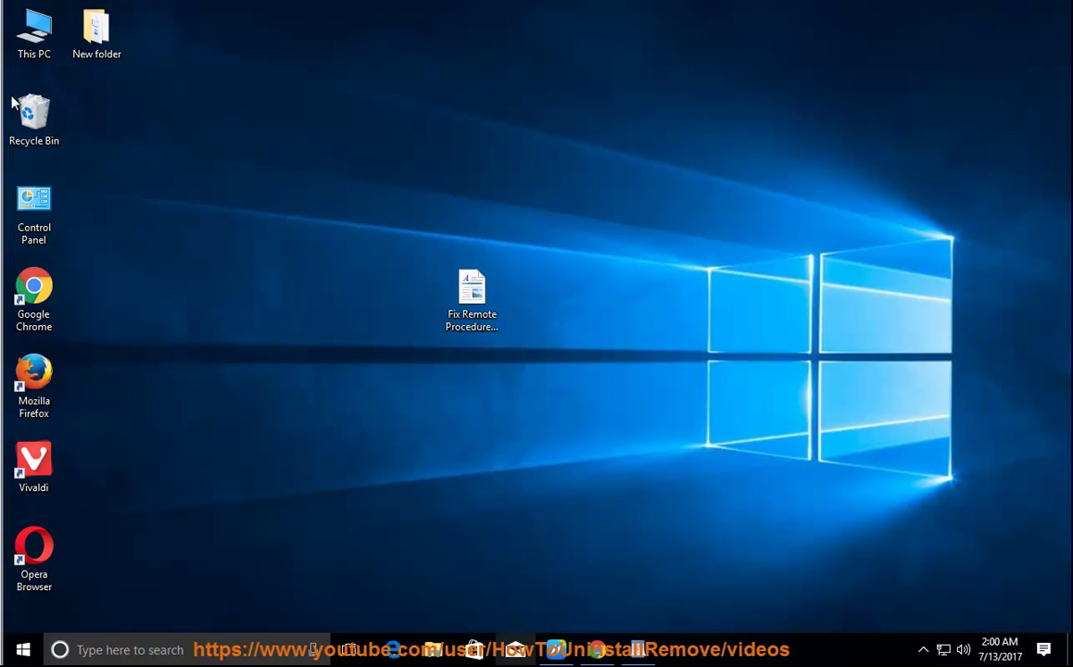
right_click(31, 35)
click(171, 98)
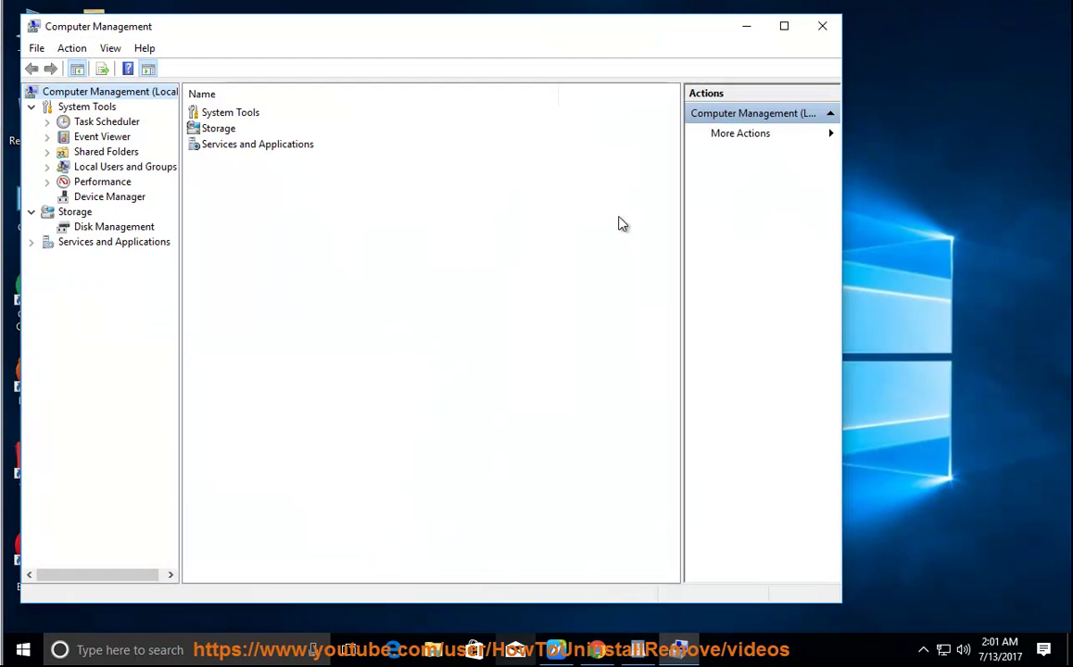
click(32, 242)
click(90, 258)
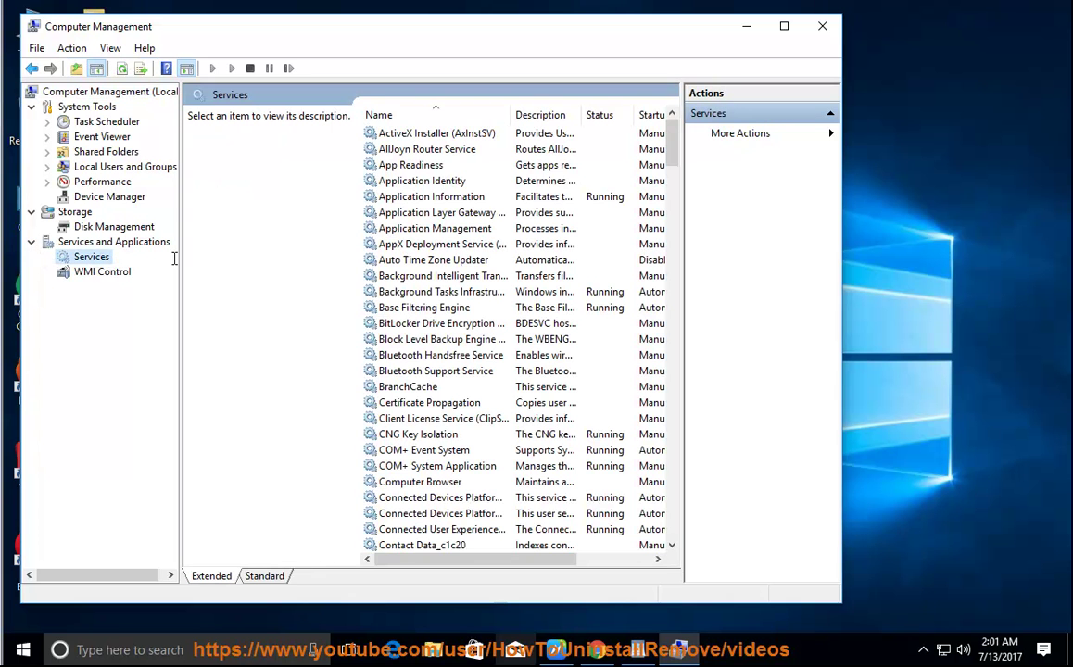
click(555, 648)
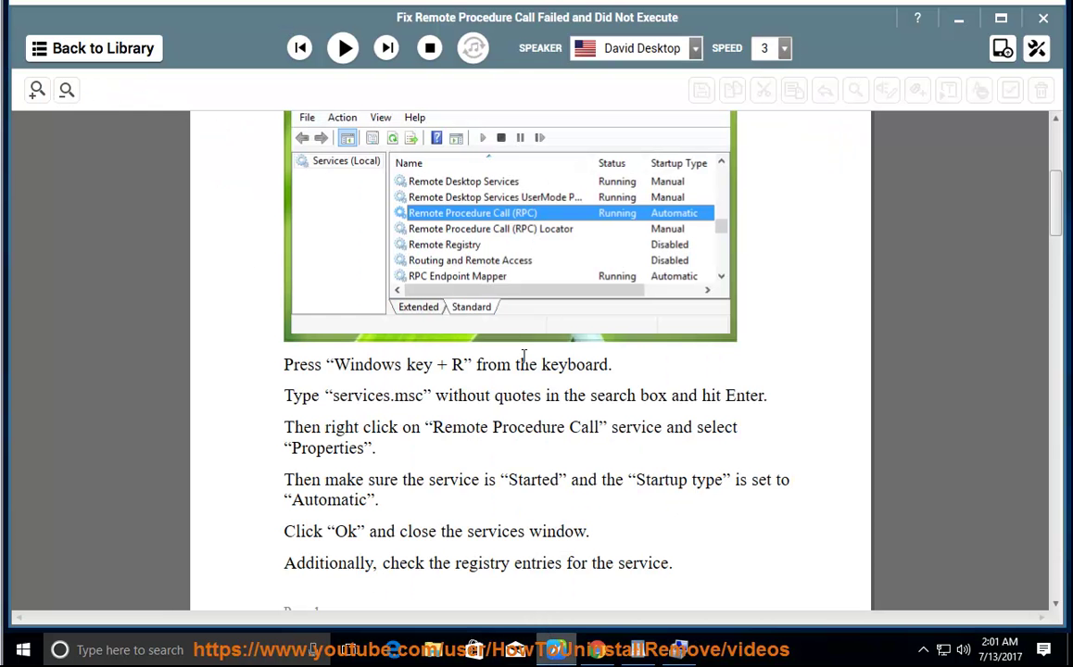
key(alt+Tab)
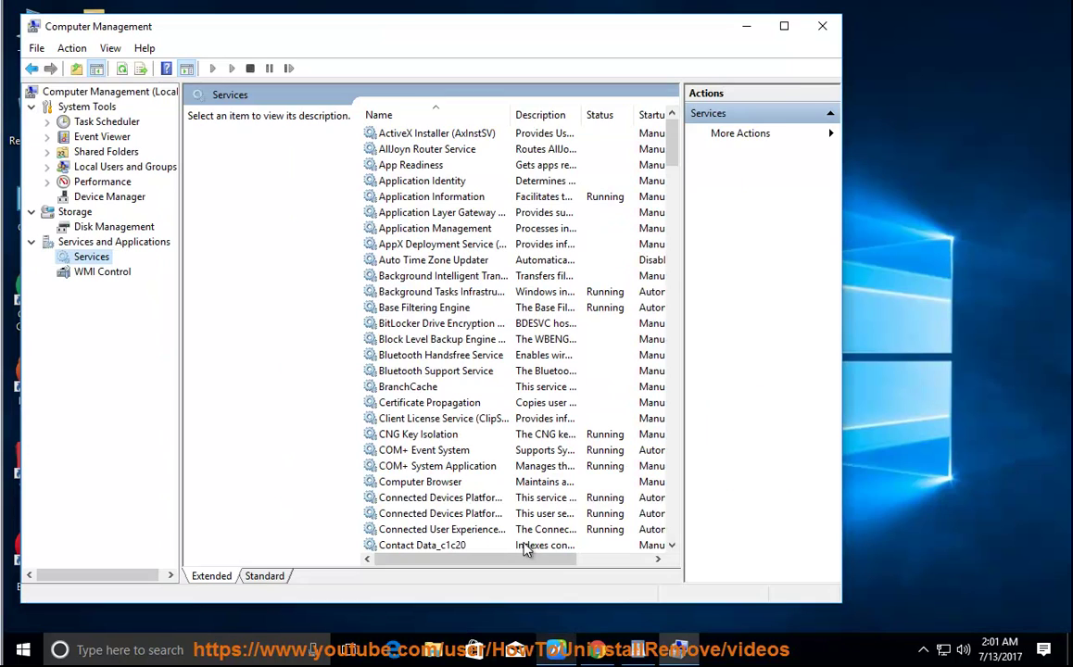
Find the Remote Procedure Call (RPC) service and check its properties show automatic startup
click(525, 497)
key(r)
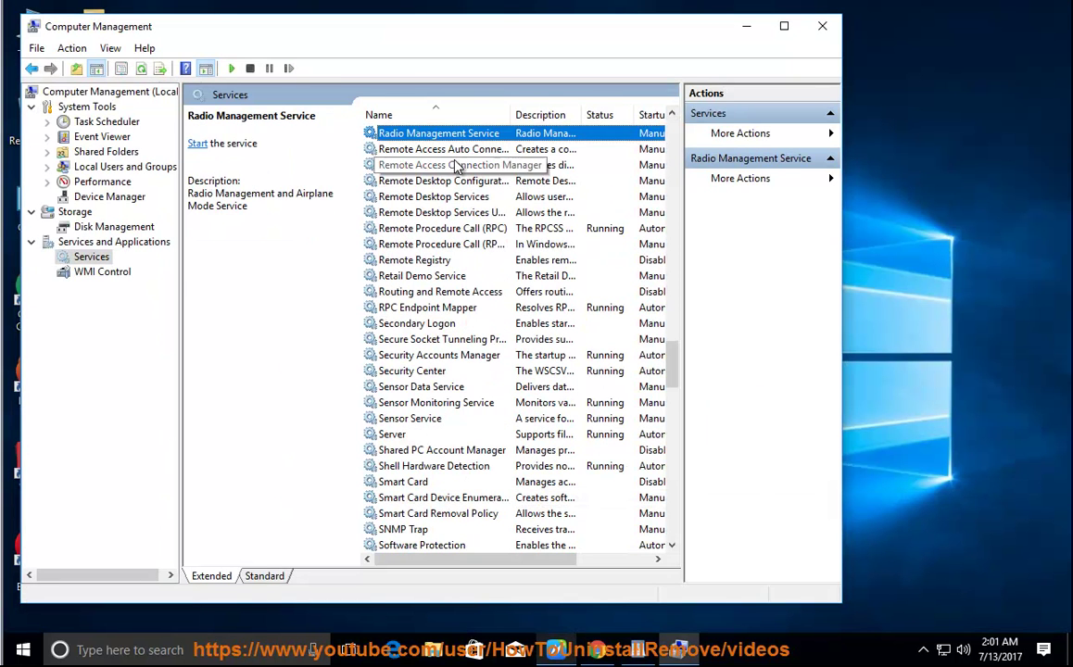
click(389, 229)
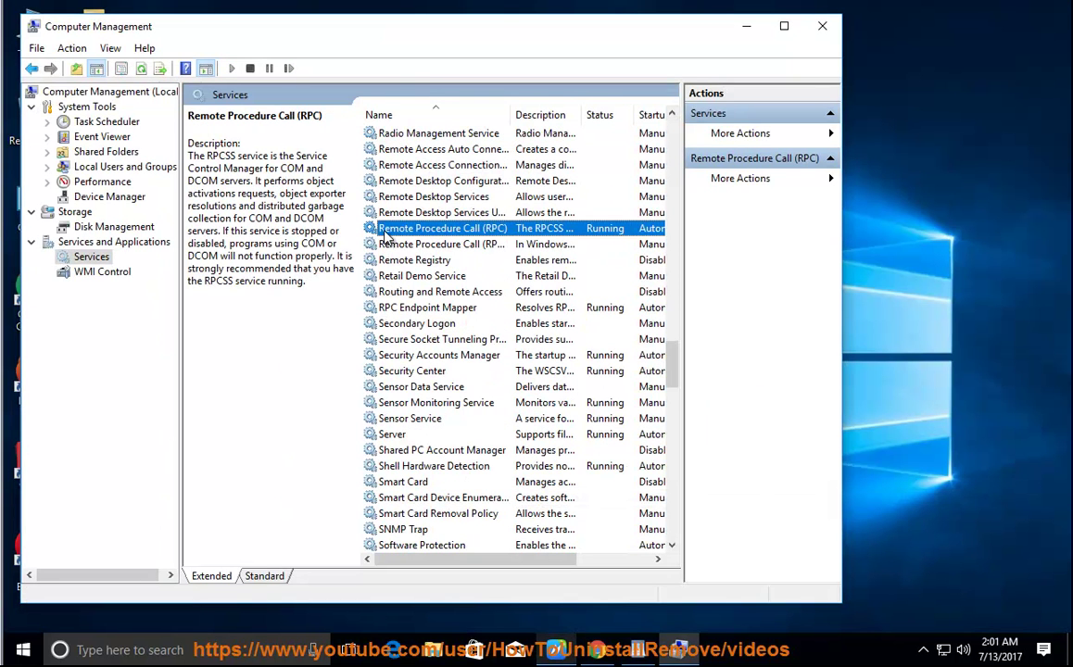
double_click(489, 231)
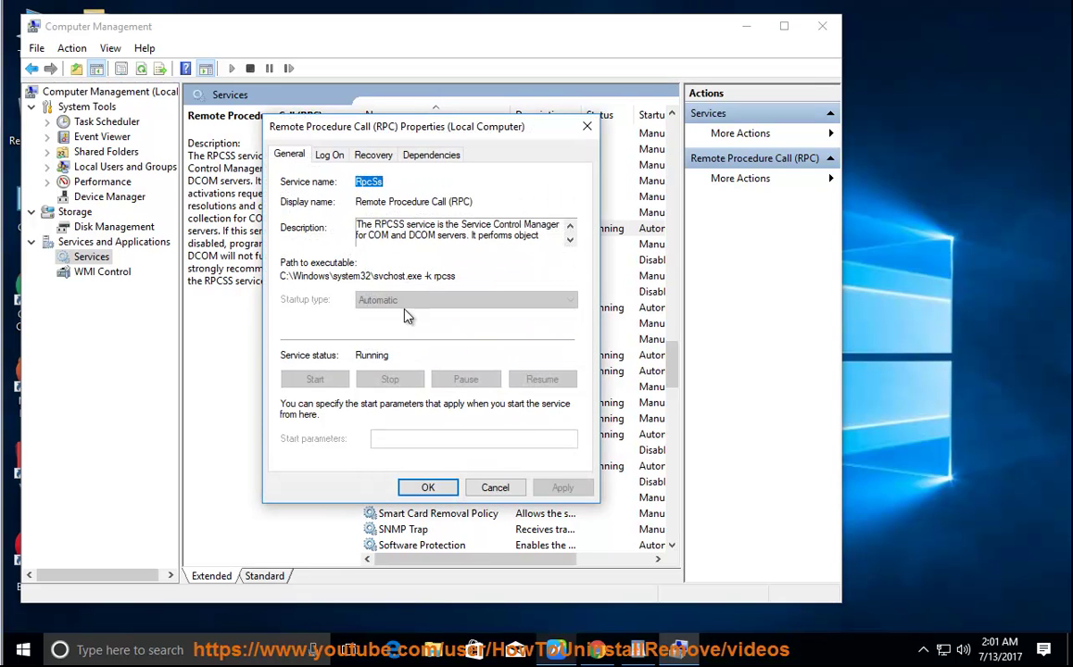
click(408, 487)
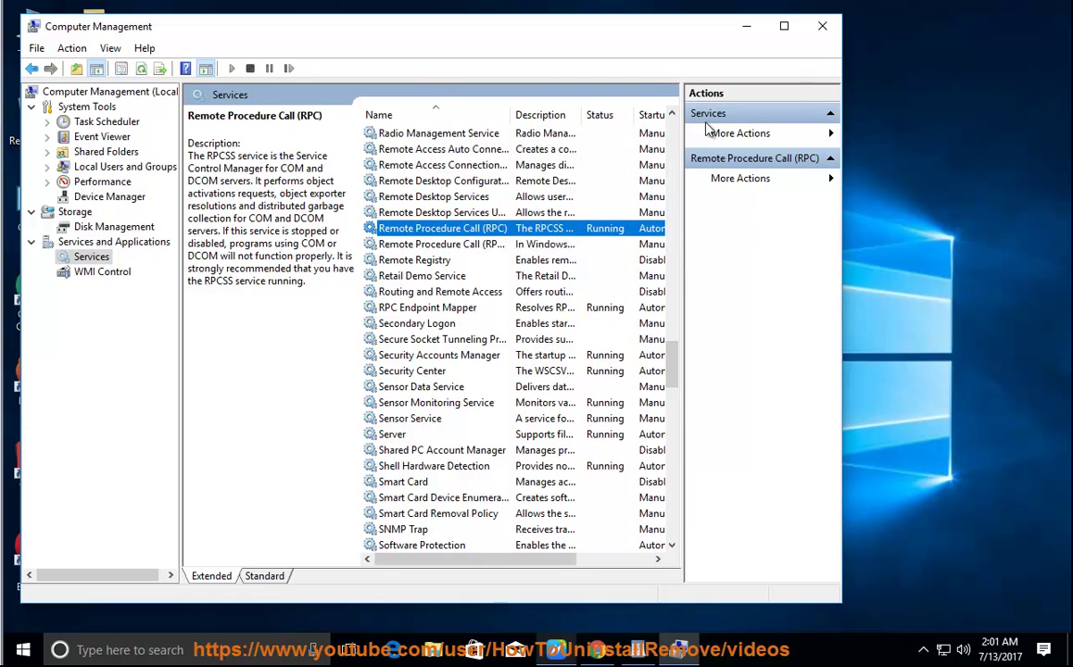
Start the RPC Locator service, then close Computer Management and return to the guide
drag(511, 115, 559, 116)
click(467, 246)
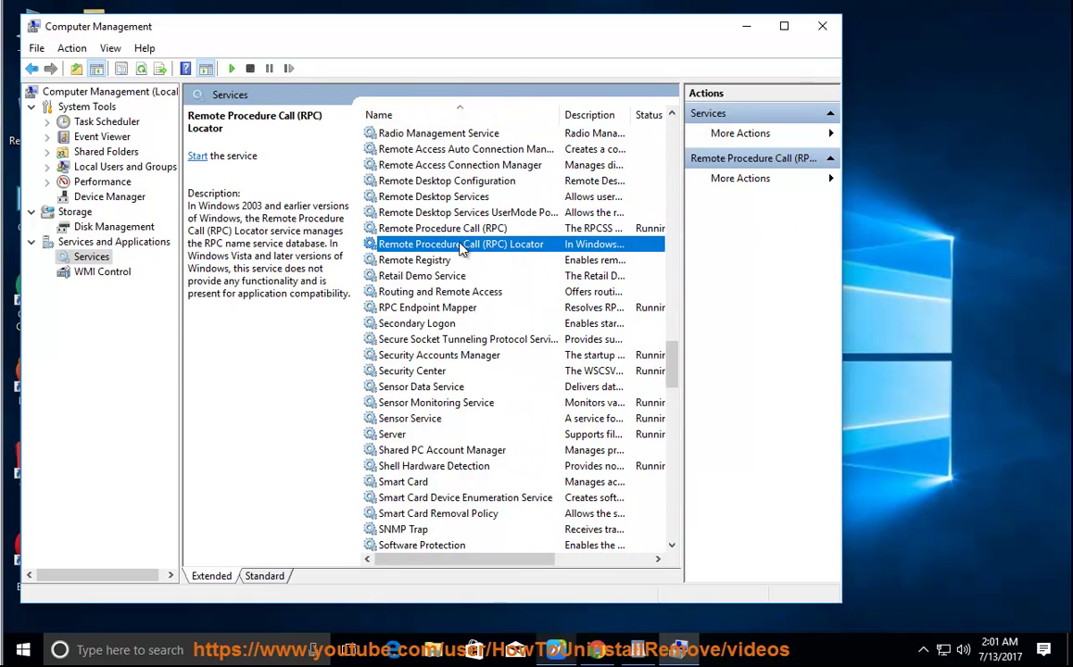
double_click(448, 245)
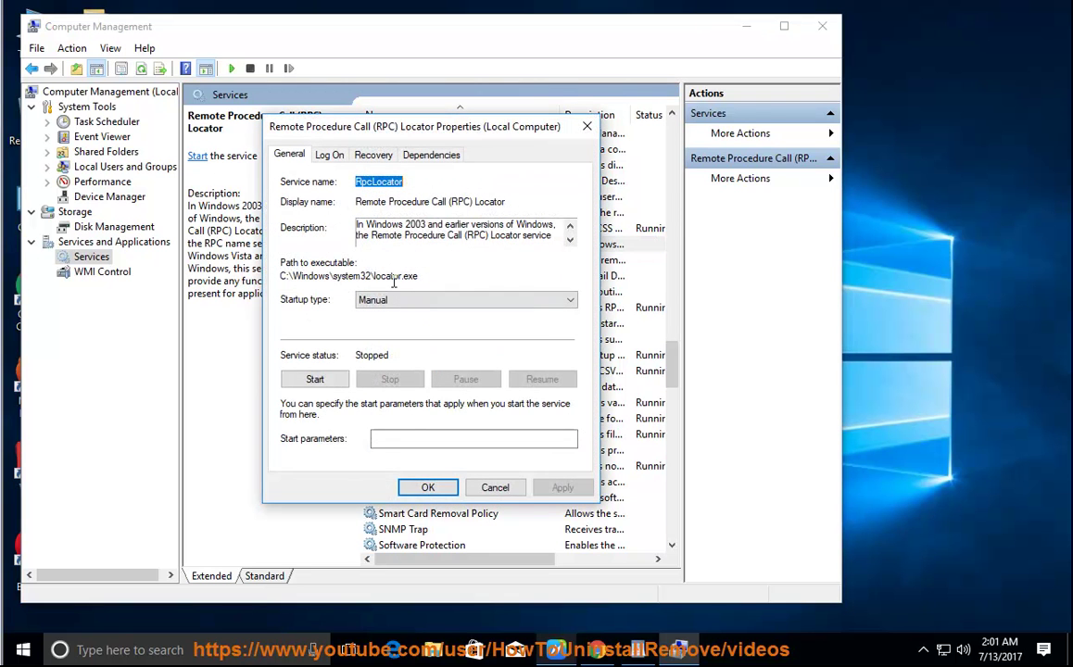
click(319, 380)
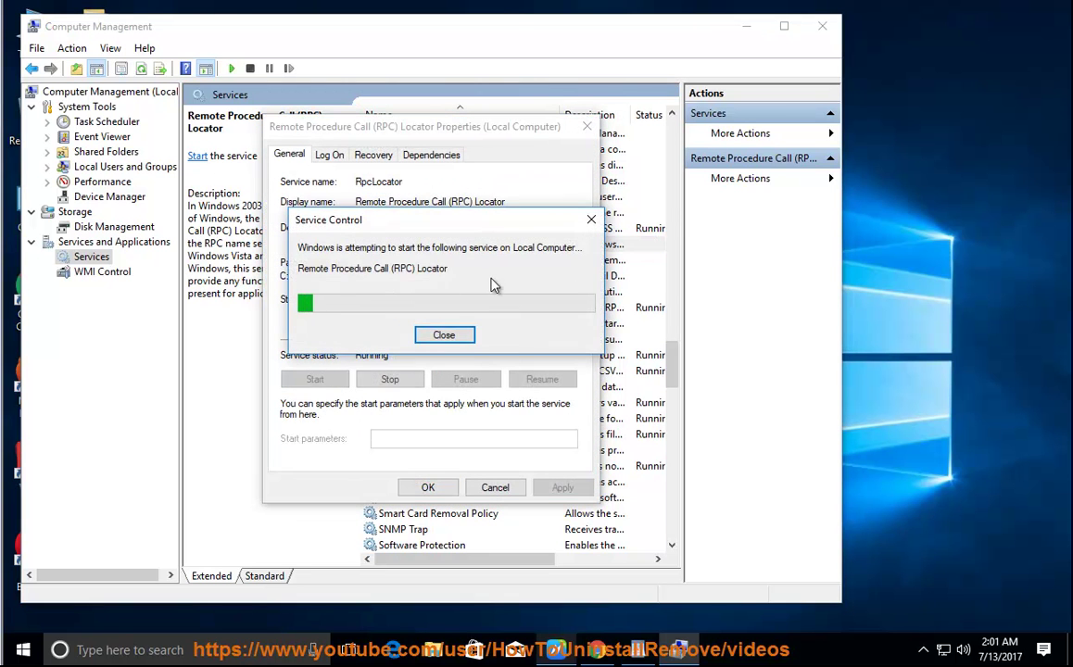
click(427, 487)
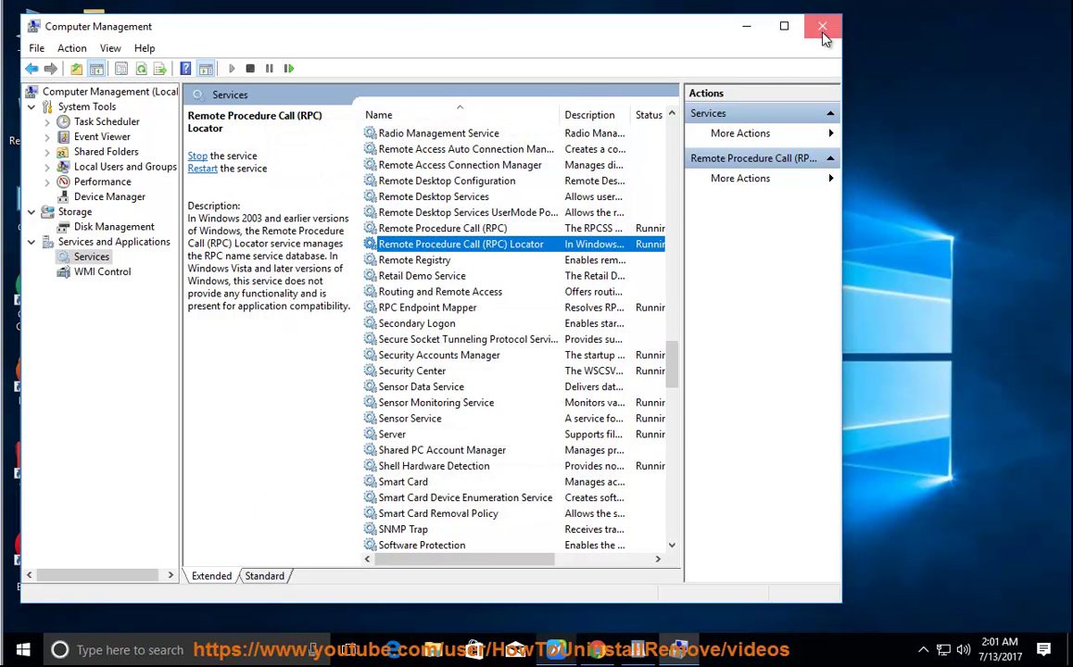
click(822, 29)
click(557, 650)
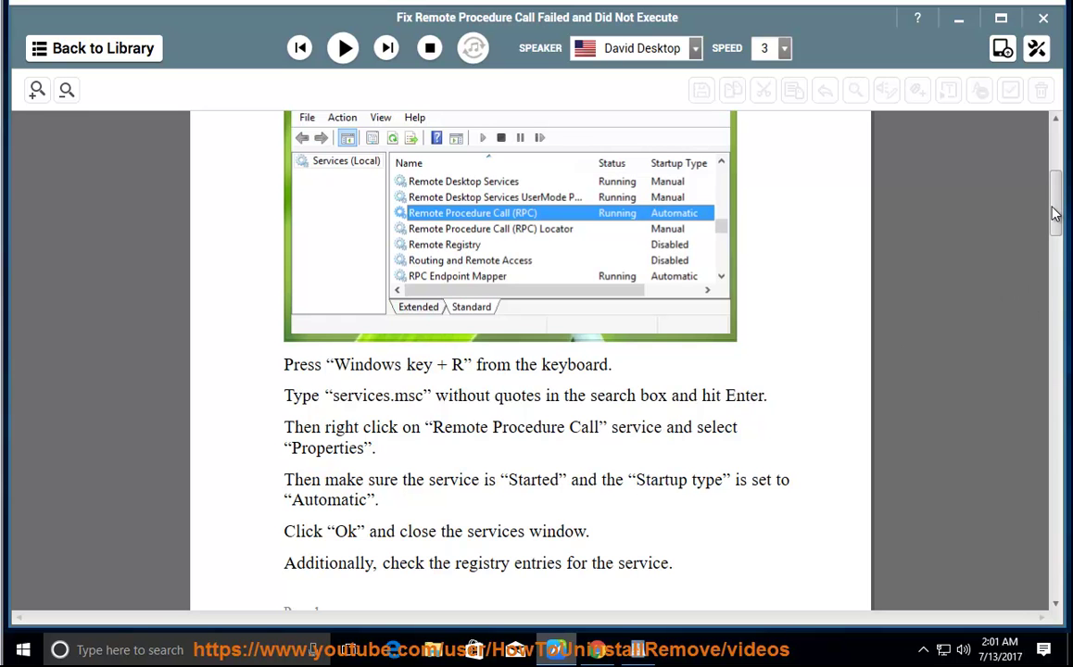
Copy the RpcSs registry path from the guide's registry-entry section
scroll(1054, 228, down, 3)
scroll(1050, 228, down, 5)
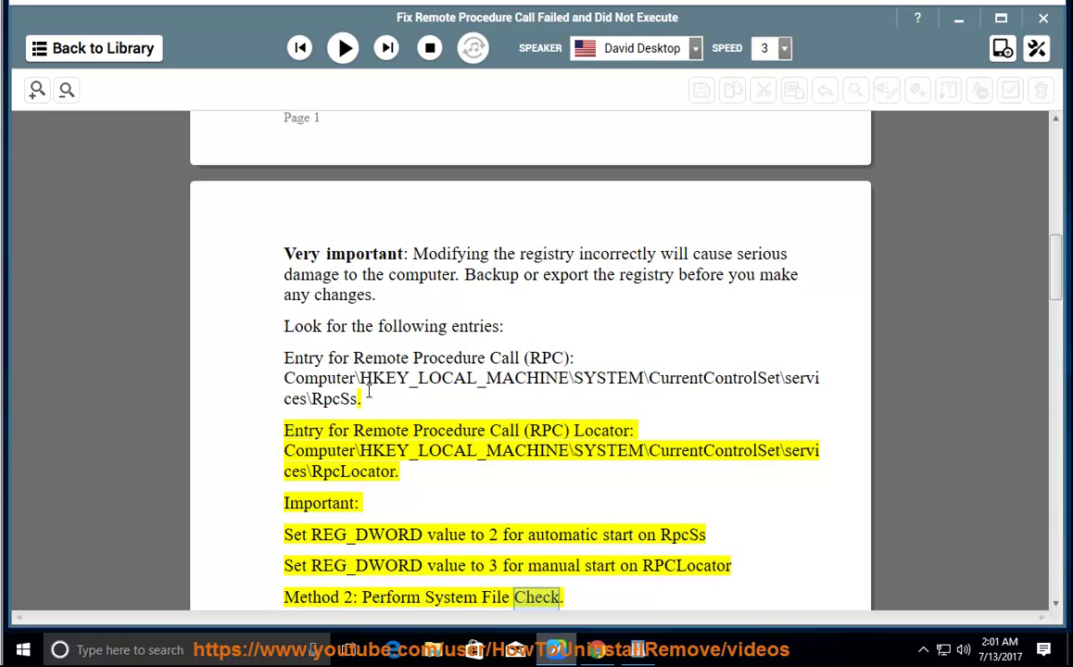
drag(360, 398, 293, 382)
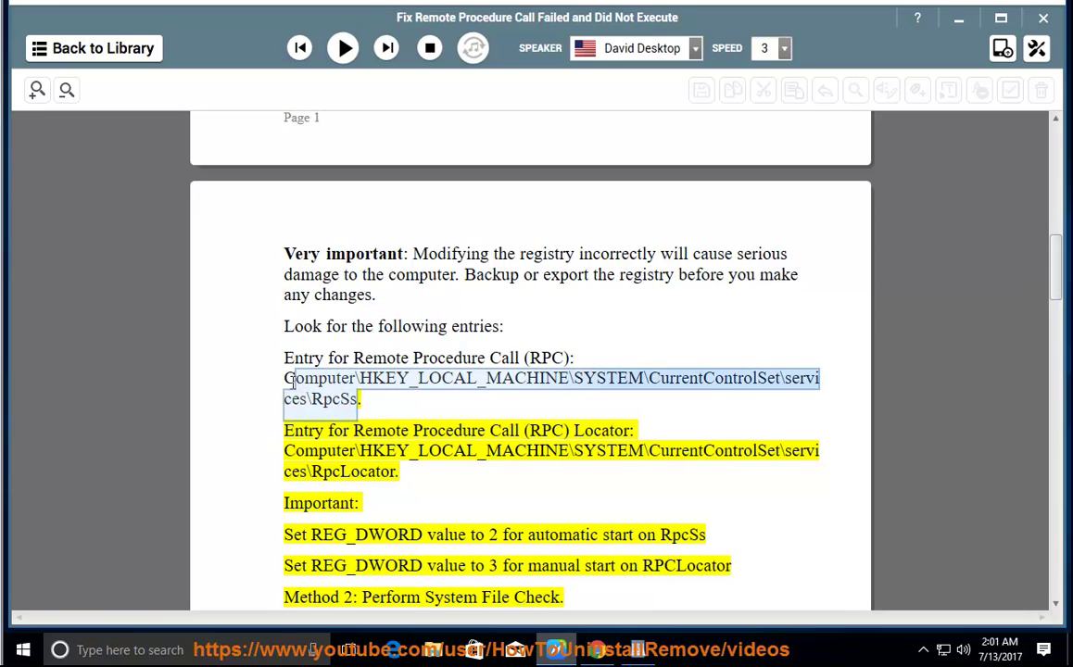
right_click(313, 380)
click(337, 411)
Launch REGEDIT from the Run box
key(super+r)
key(Down)
click(139, 598)
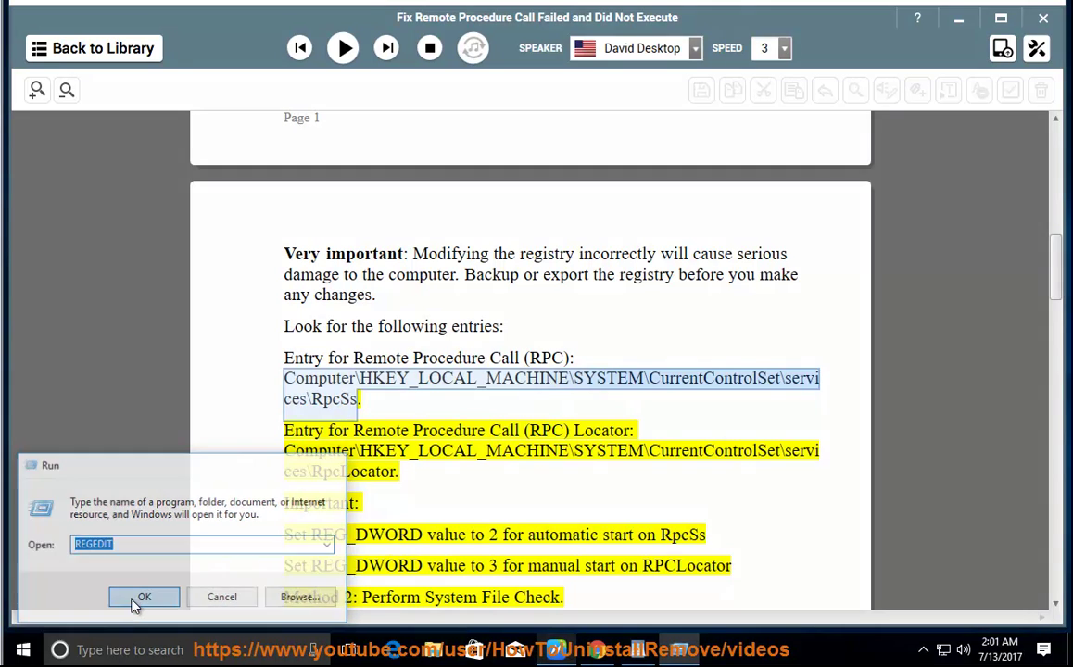
Allow Registry Editor and paste the RpcSs path into the address bar to reach that key
click(456, 436)
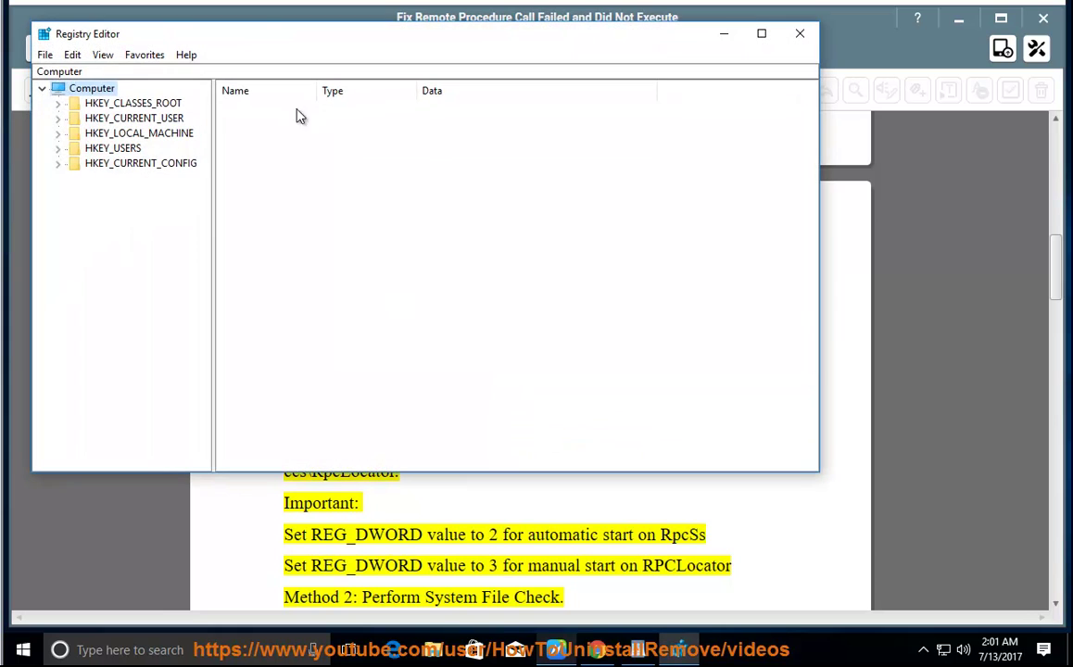
click(122, 73)
key(BackSpace)
key(BackSpace)
key(BackSpace)
key(BackSpace)
key(BackSpace)
right_click(116, 71)
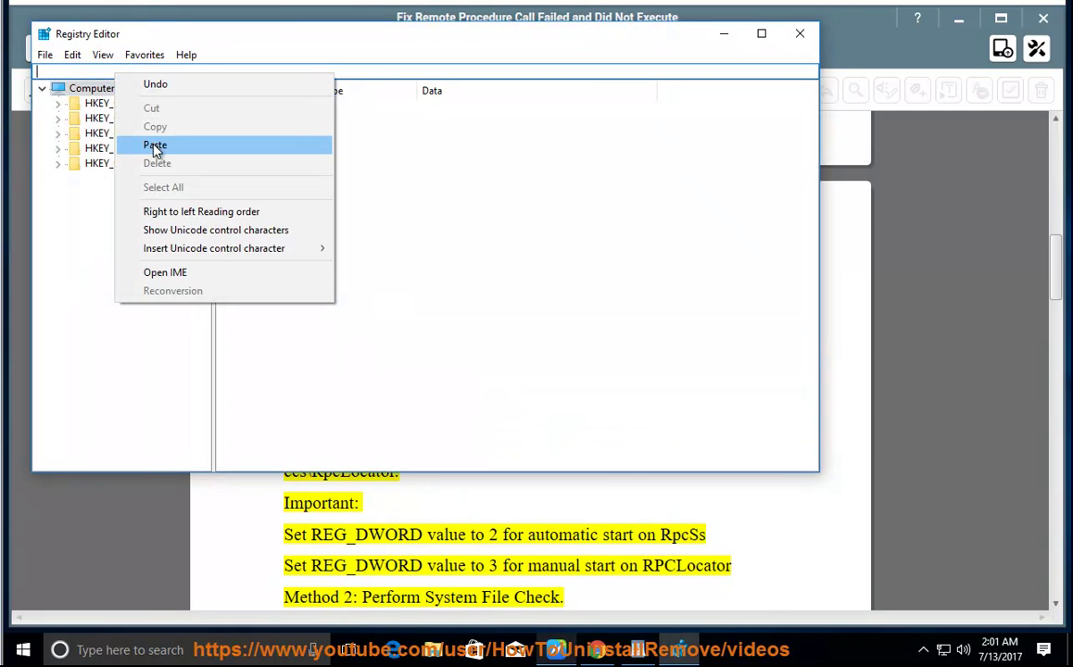
click(148, 143)
key(Return)
Check the RpcSs Start value is 2 without changing it, then return to the guide
drag(404, 48, 584, 495)
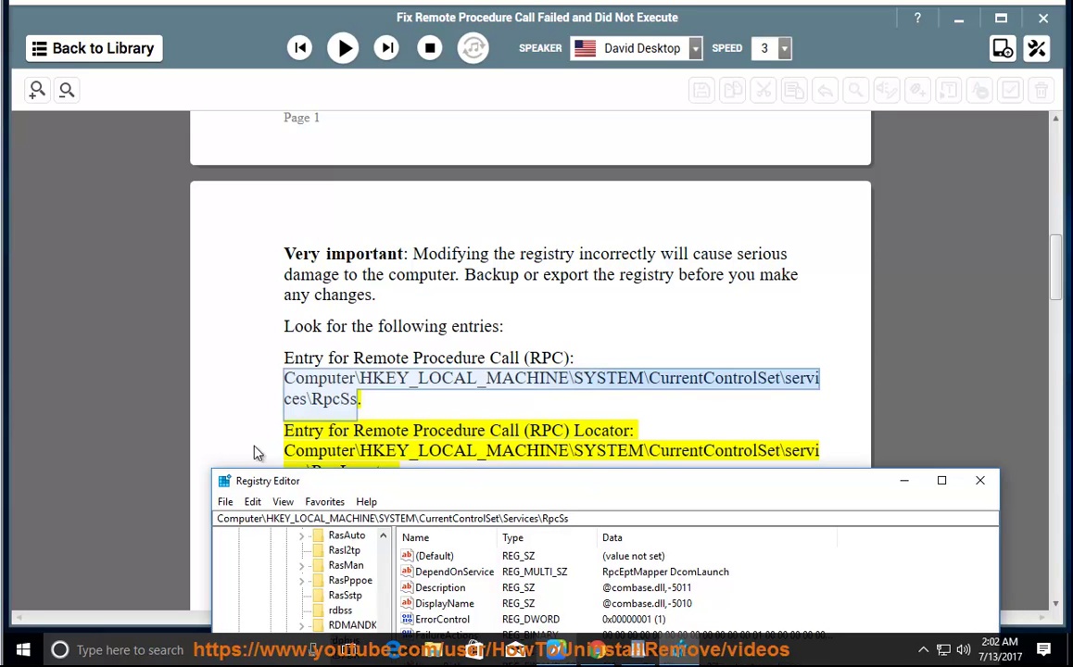
drag(495, 489, 482, 73)
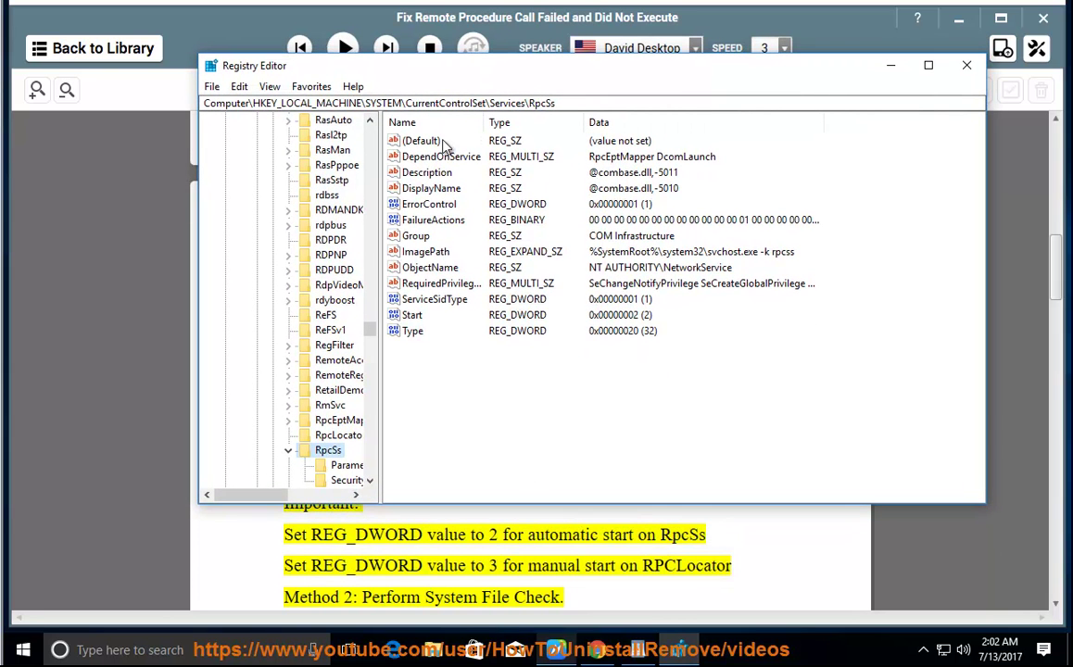
click(399, 318)
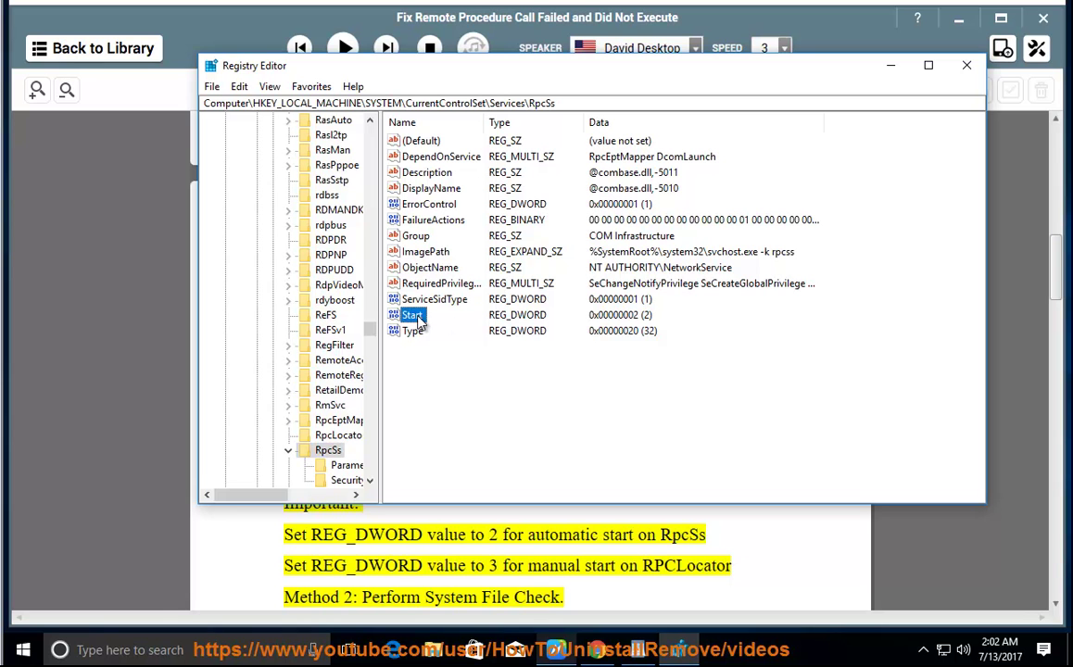
right_click(418, 320)
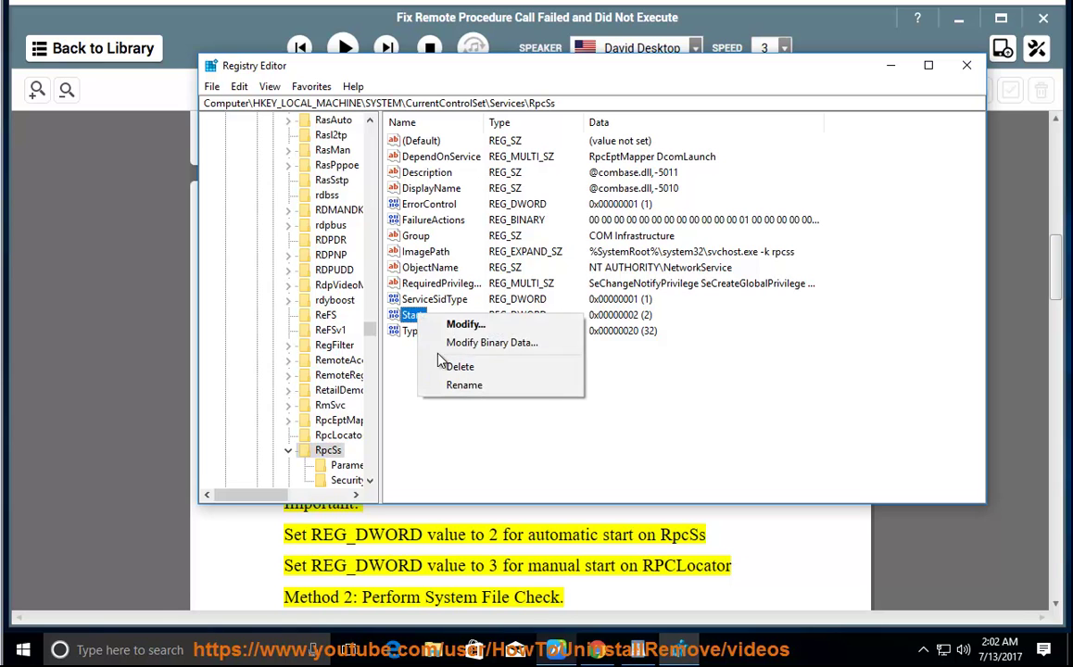
click(453, 325)
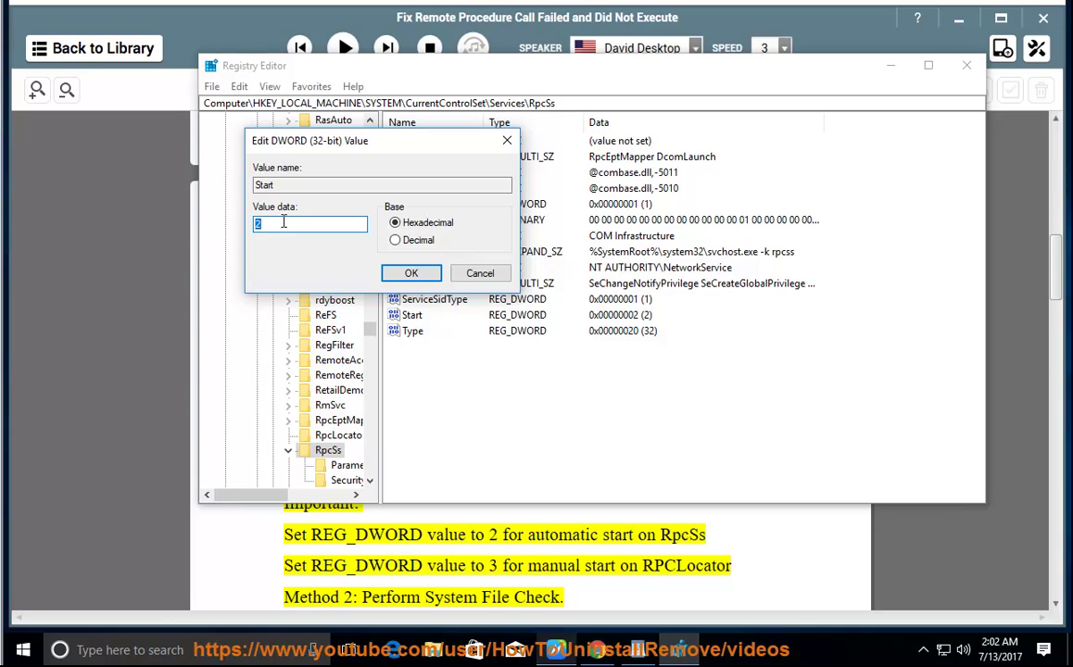
click(480, 274)
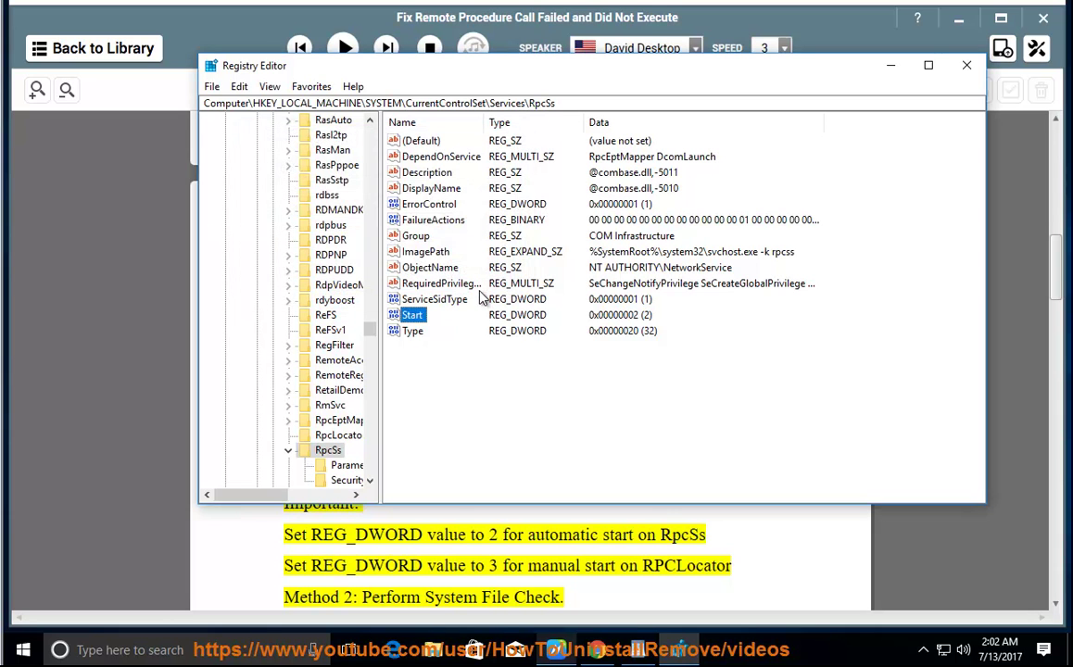
click(470, 559)
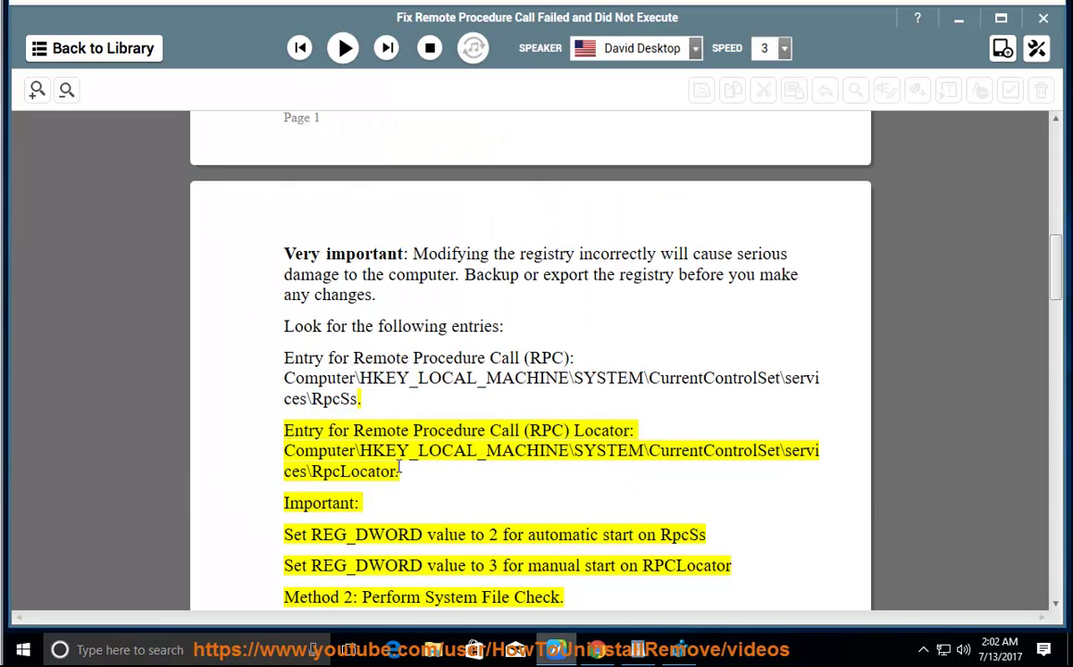
Copy the RpcLocator path from the guide and paste it into Registry Editor's address bar
drag(399, 470, 287, 452)
right_click(336, 454)
click(394, 396)
click(648, 645)
drag(557, 103, 141, 104)
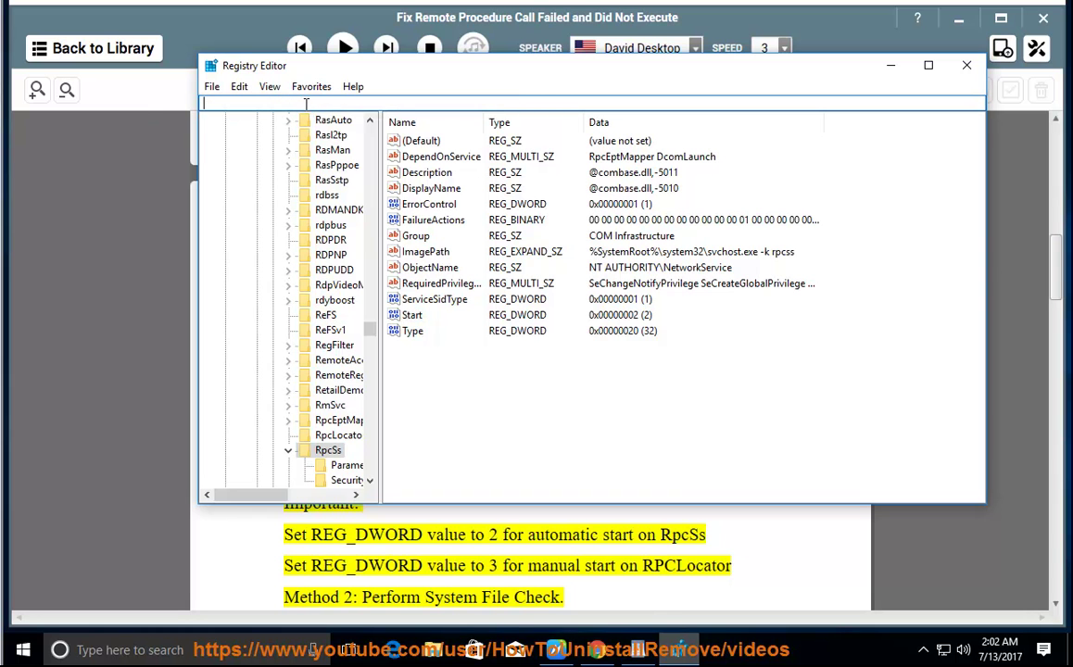
right_click(277, 102)
click(344, 175)
key(Return)
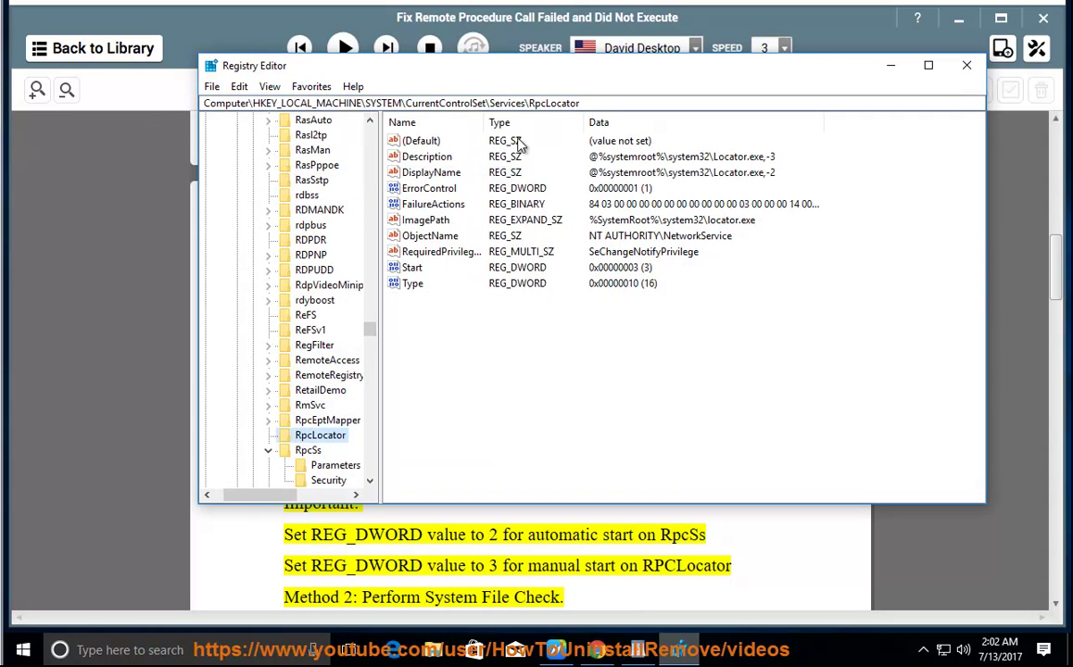
Confirm the RpcLocator Start value is 3, then close Registry Editor
click(416, 270)
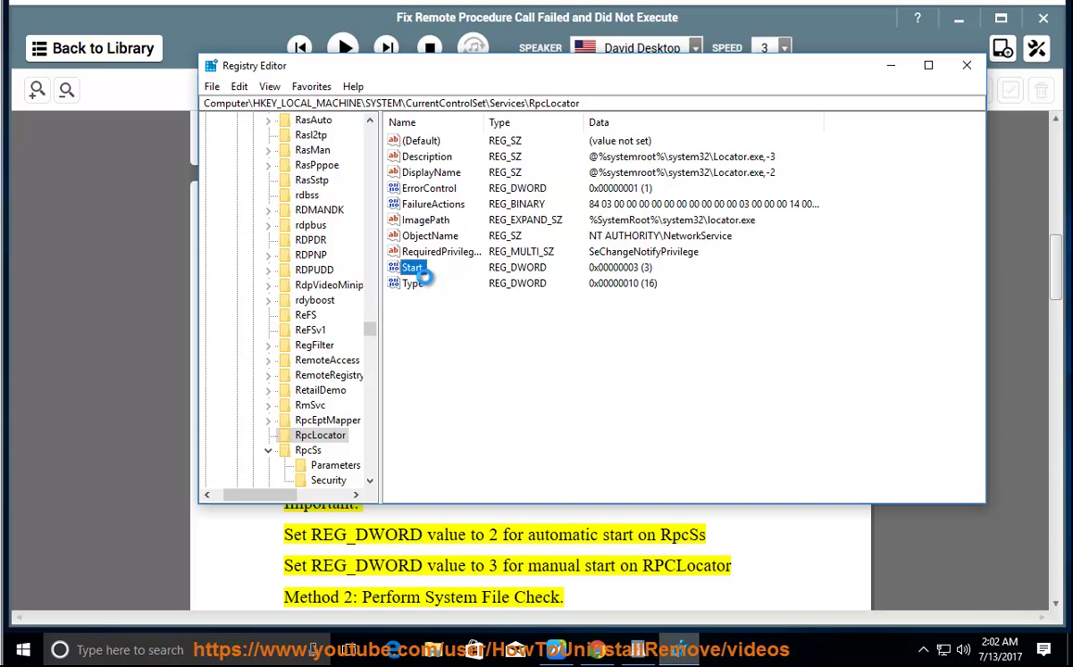
double_click(390, 268)
click(294, 222)
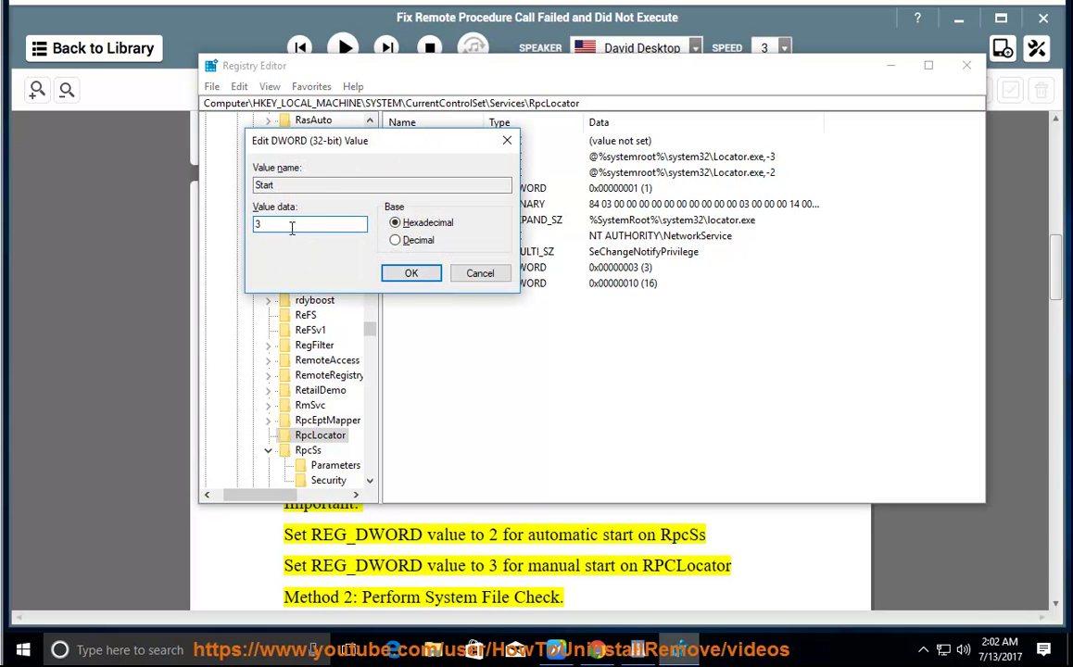
click(410, 272)
click(966, 68)
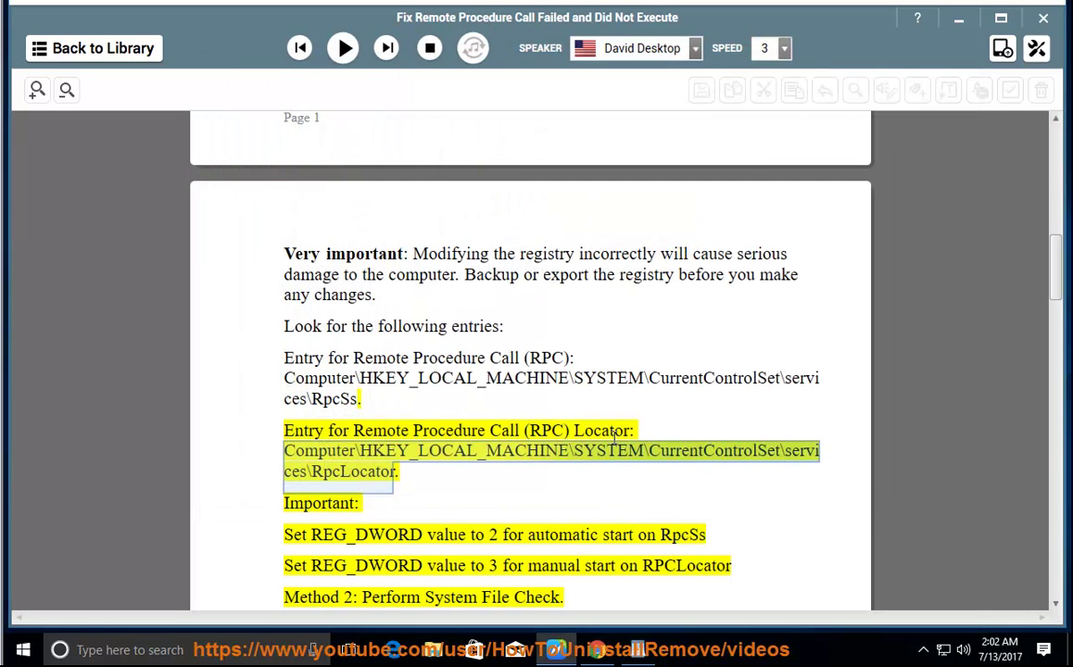
Resume reading the guide aloud through to Method 5's clean-boot step
click(300, 47)
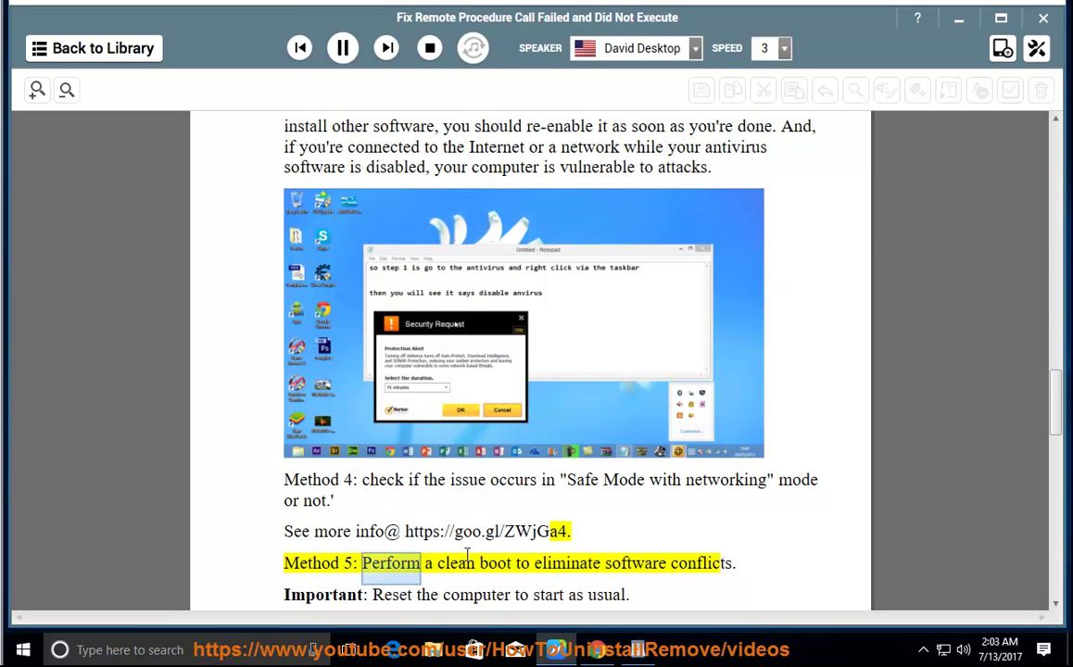
right_click(770, 660)
Open Task Manager's Startup list and step through each app's status and startup impact
click(854, 578)
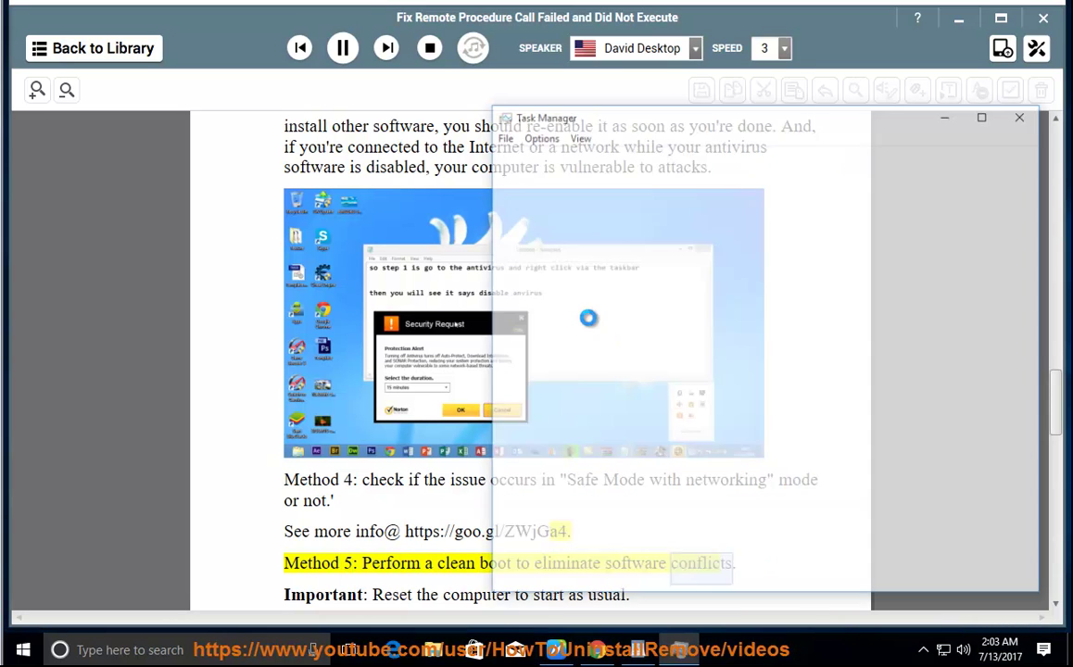
click(693, 156)
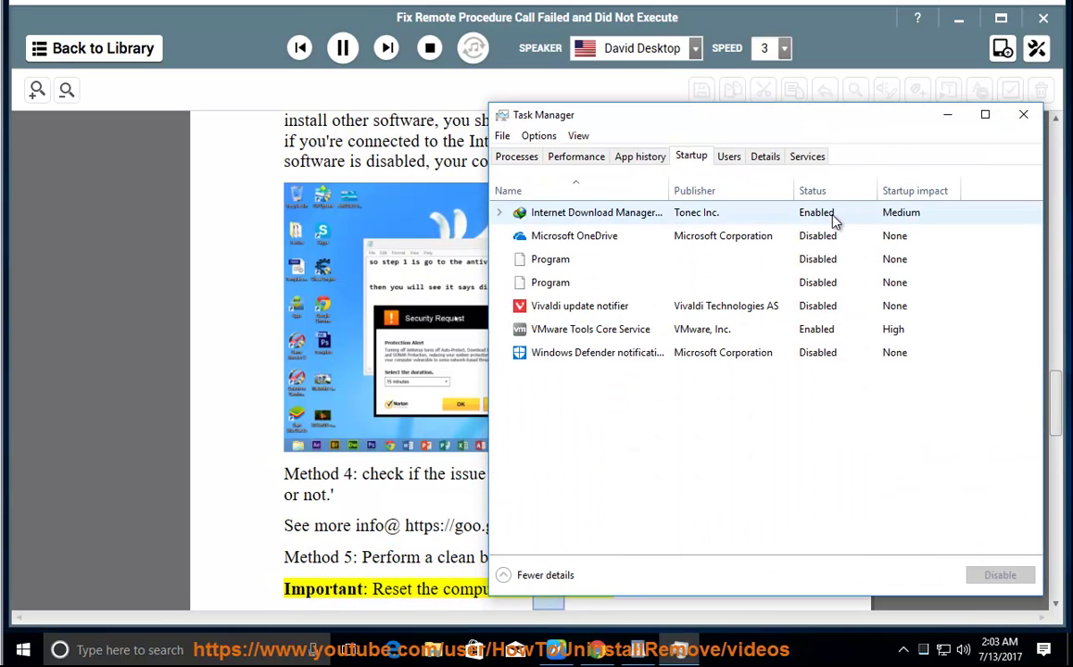
key(Down)
key(Down)
key(Down)
key(Down)
key(Down)
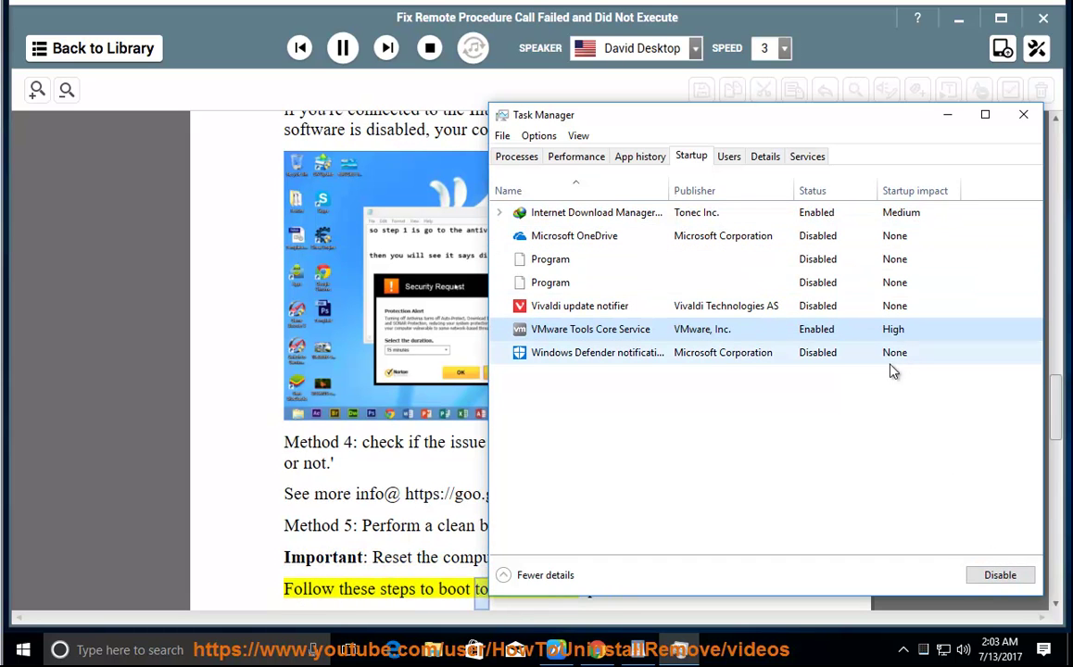